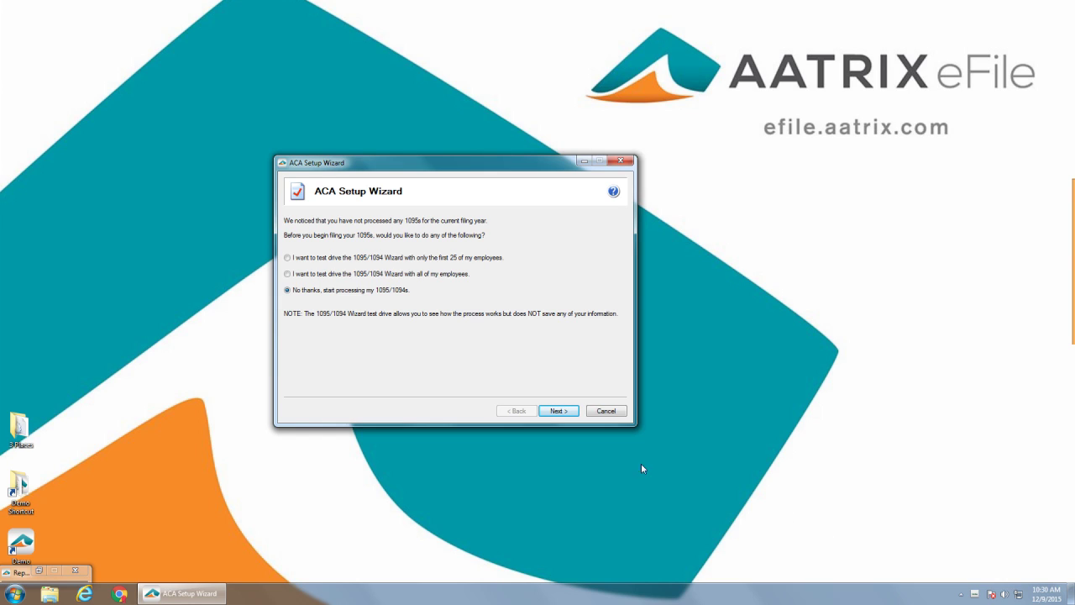
Start processing the actual 1095/1094s instead of a test drive, accepting the company FEIN and company information.
left_click(556, 412)
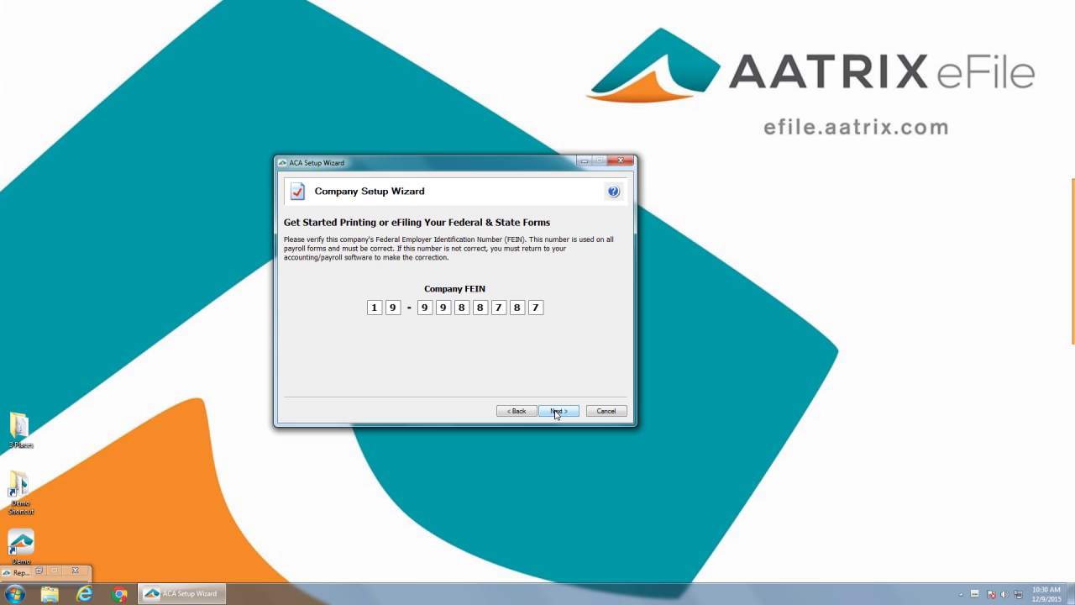
left_click(555, 412)
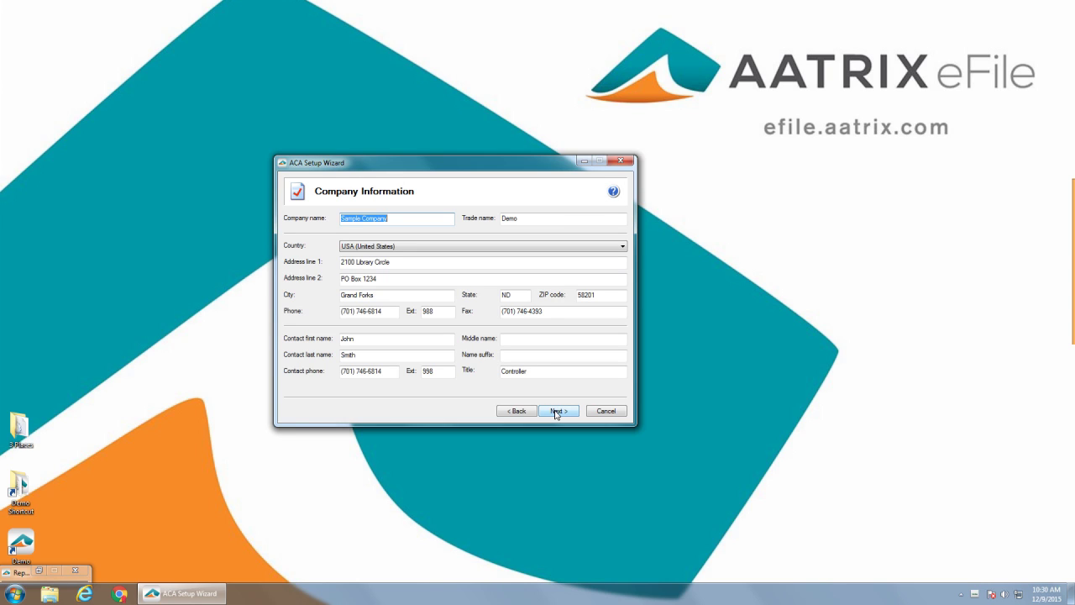
left_click(555, 413)
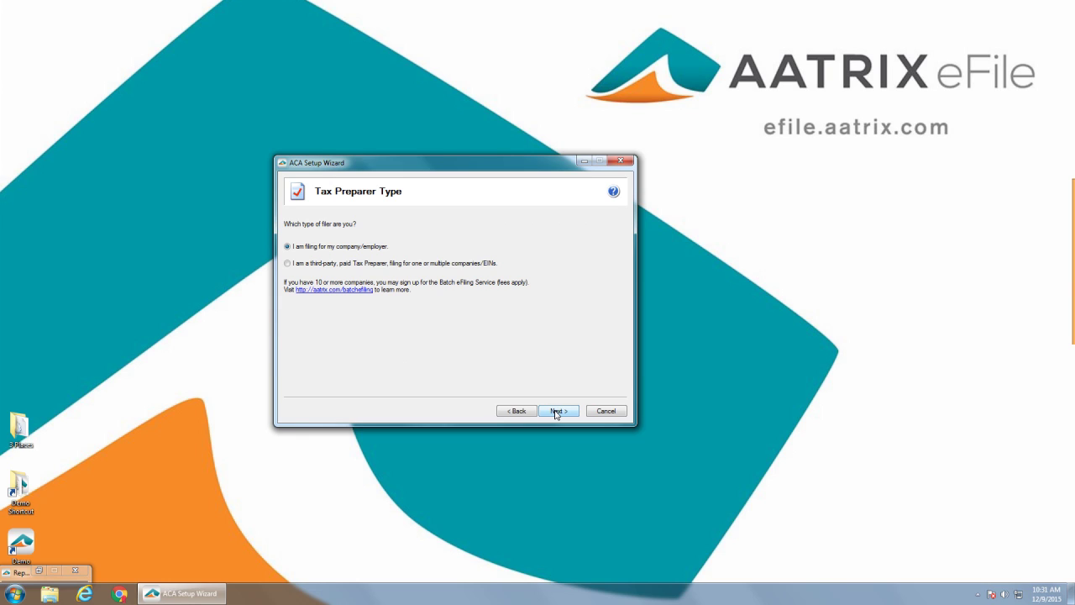
Keep the offered filer types, no employee SSN truncation, asterisks for covered individuals, and a single ACA data file for this EIN.
left_click(555, 412)
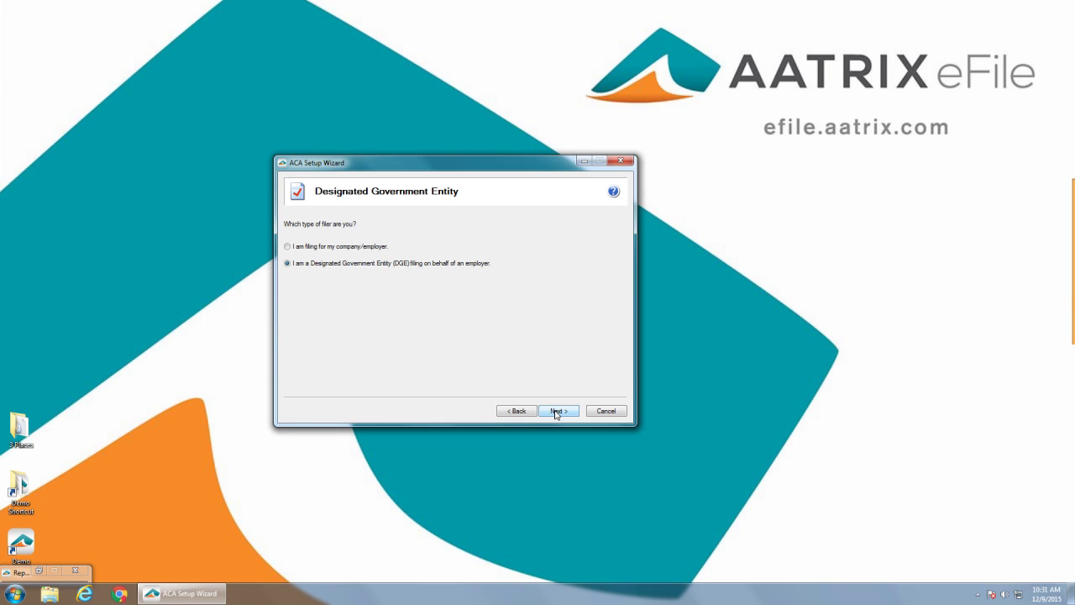
left_click(555, 413)
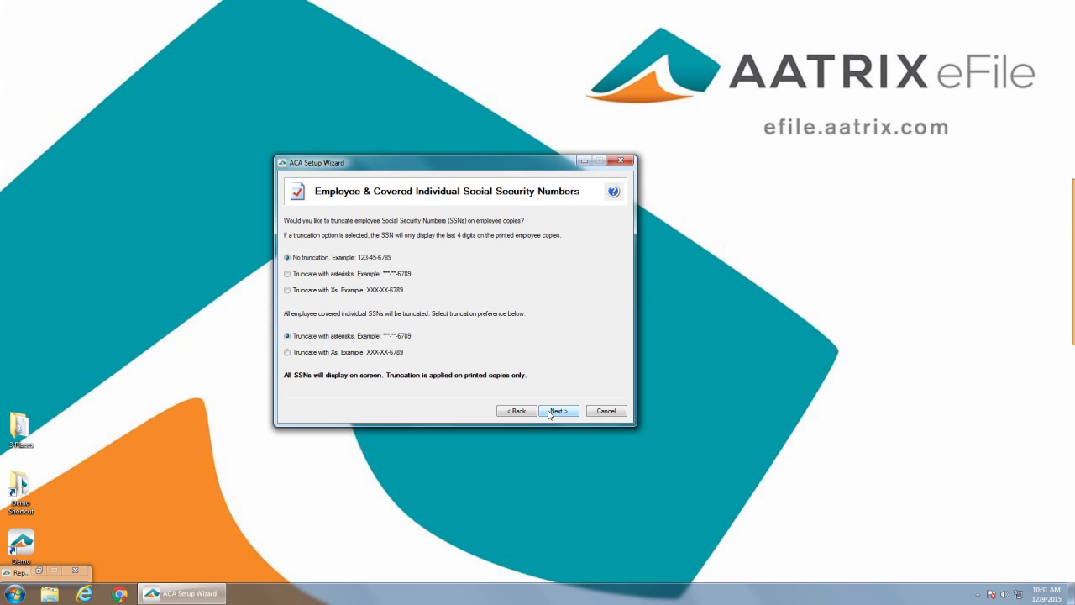
left_click(550, 411)
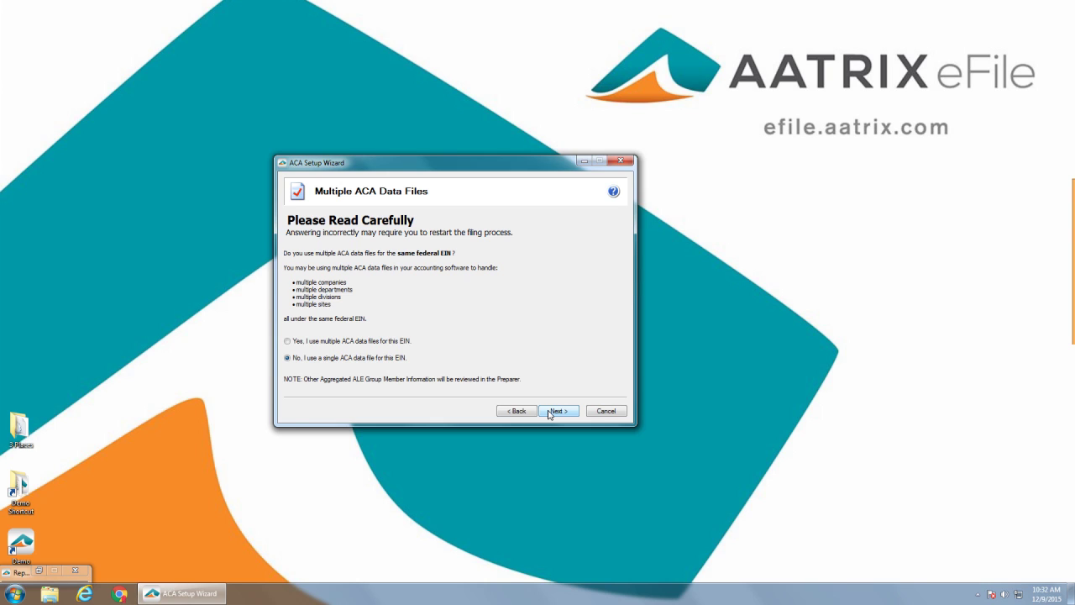
left_click(550, 410)
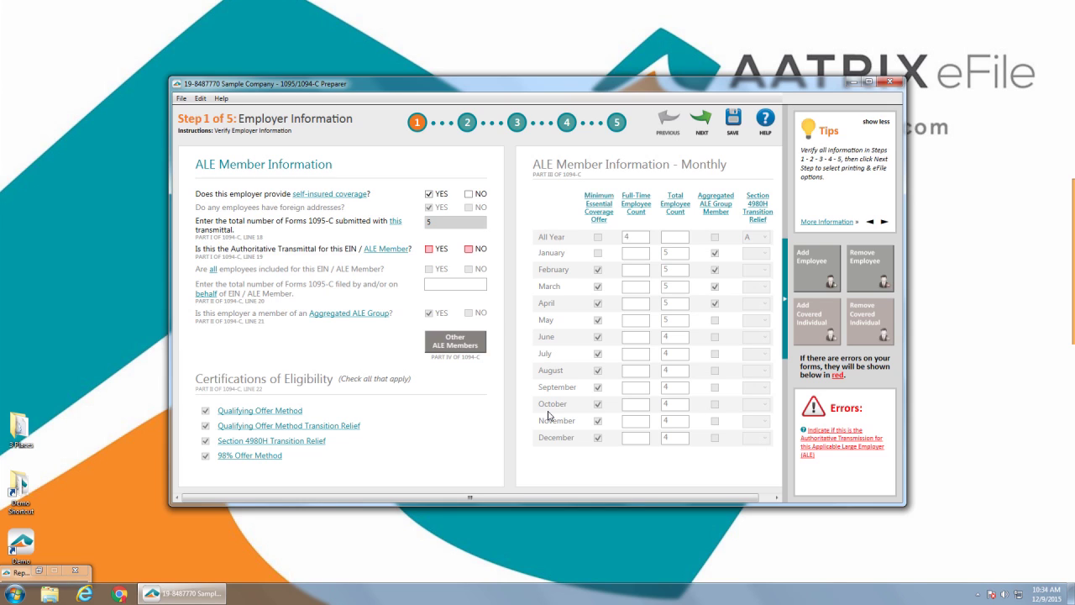
Answer yes to Authoritative Transmittal and to all employees being included for this EIN, and proceed to Employee Contact Information.
left_click(430, 249)
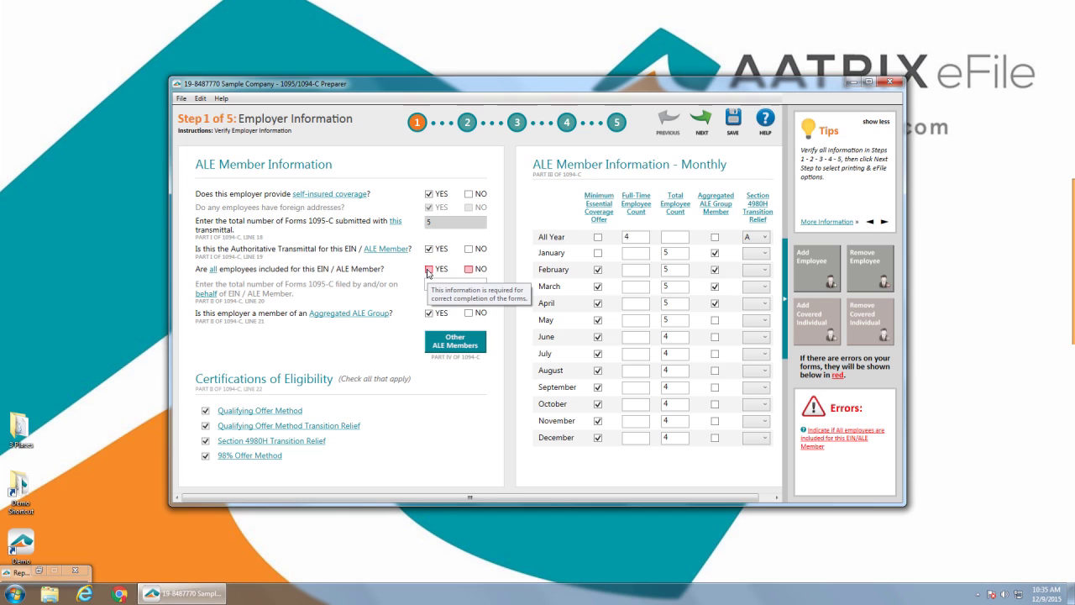
left_click(429, 270)
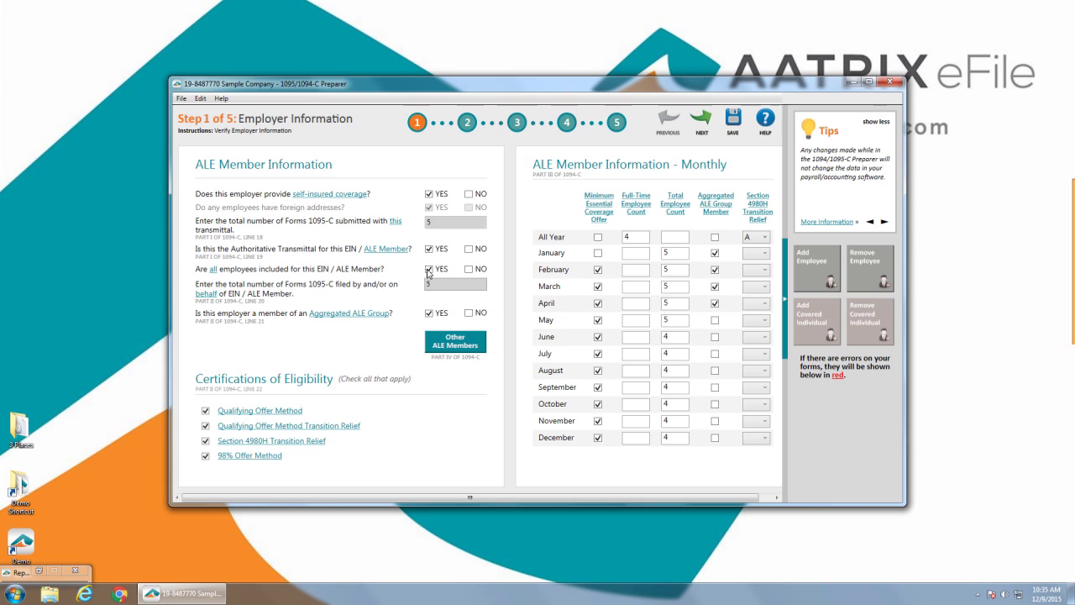
left_click(704, 122)
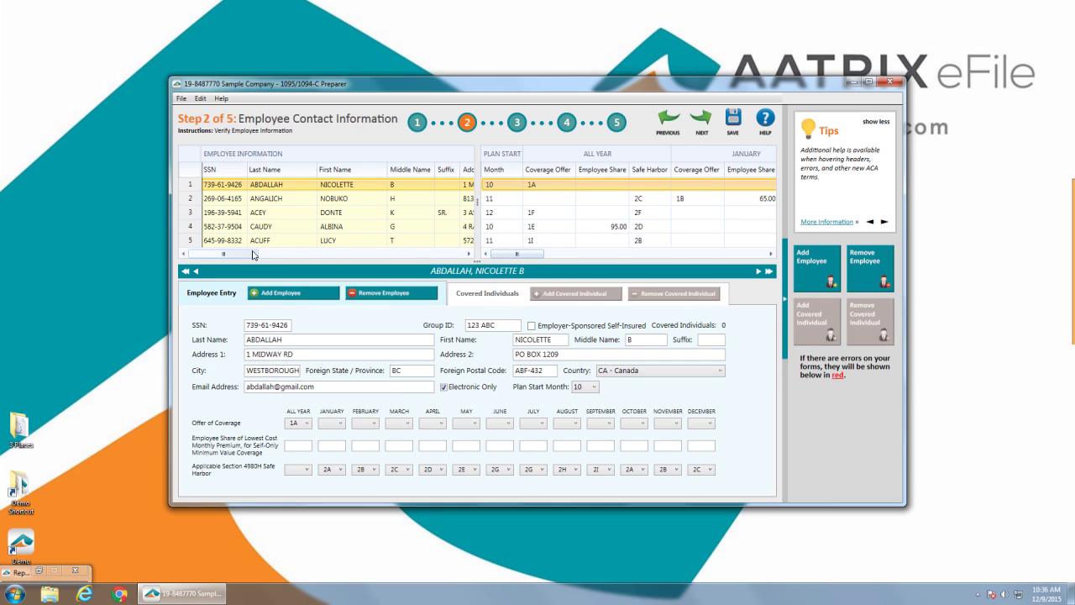
Check the remaining employee information columns, and proceed to Employee Covered Individuals to show those of the second employee.
left_click_drag(251, 255, 383, 260)
left_click(702, 122)
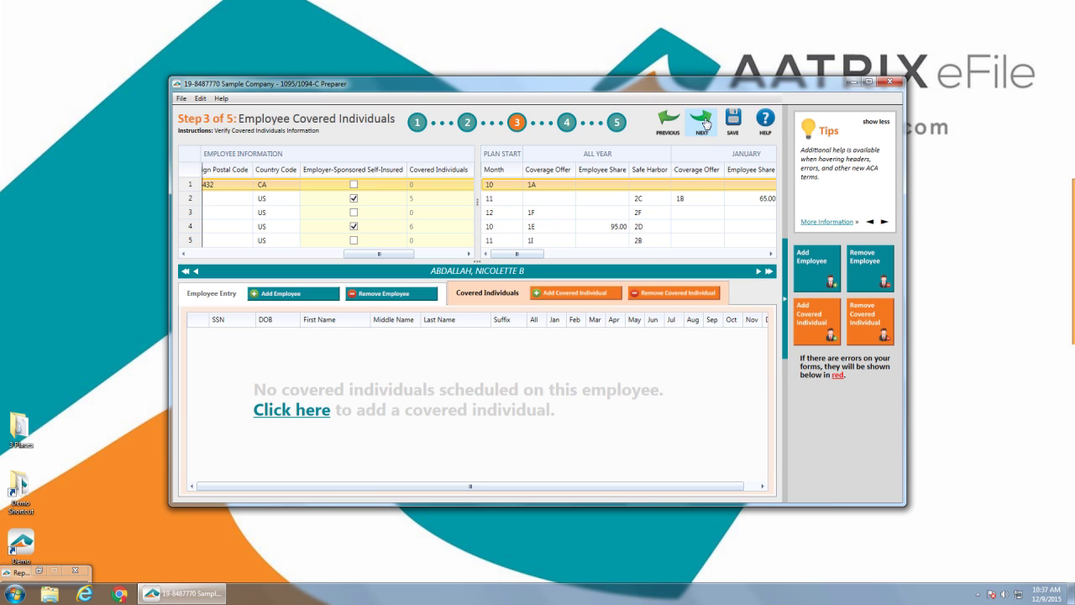
left_click(401, 200)
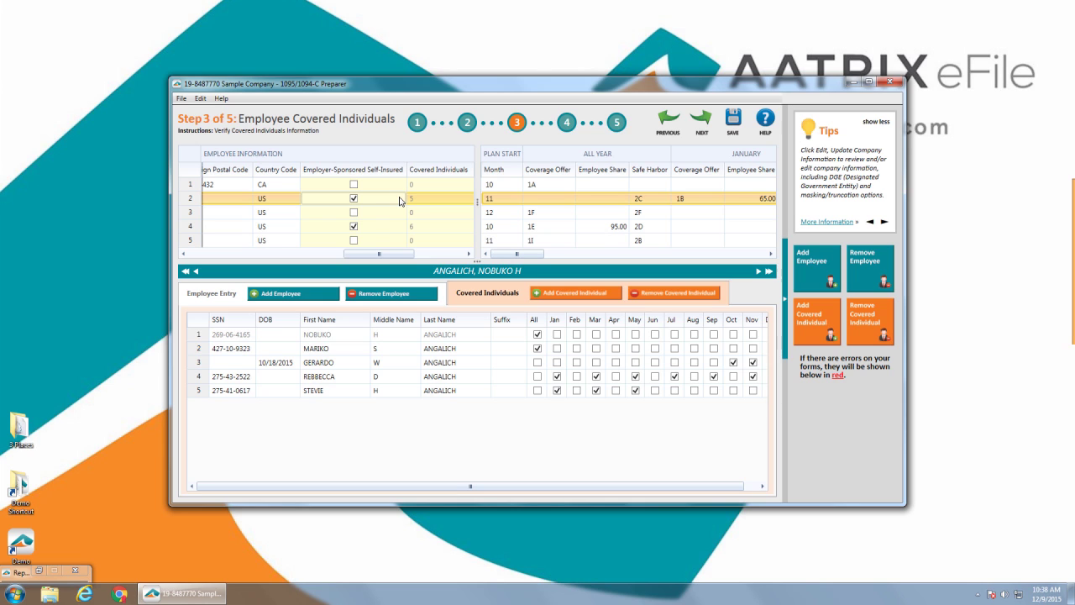
Accept the covered individuals, electronic delivery and employee coverage data, and continue to the printing and eFiling options.
left_click(701, 124)
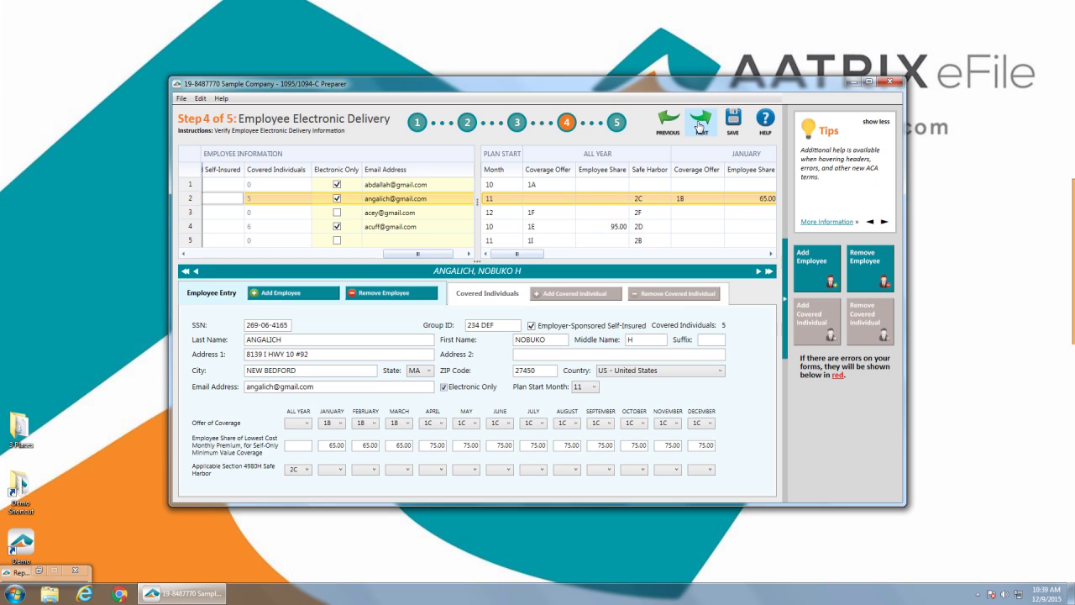
left_click(700, 125)
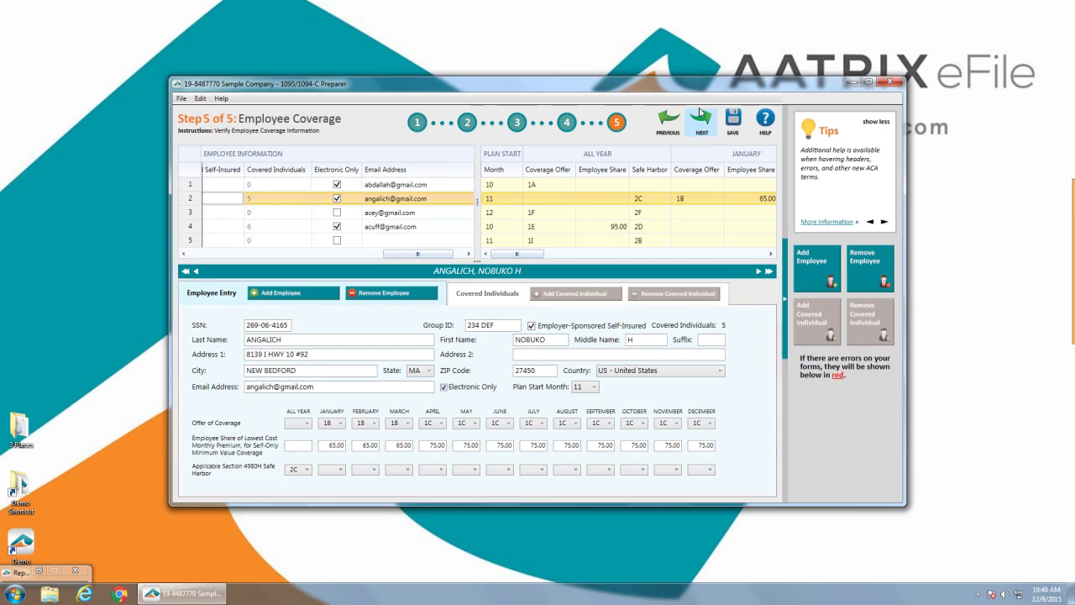
left_click(700, 114)
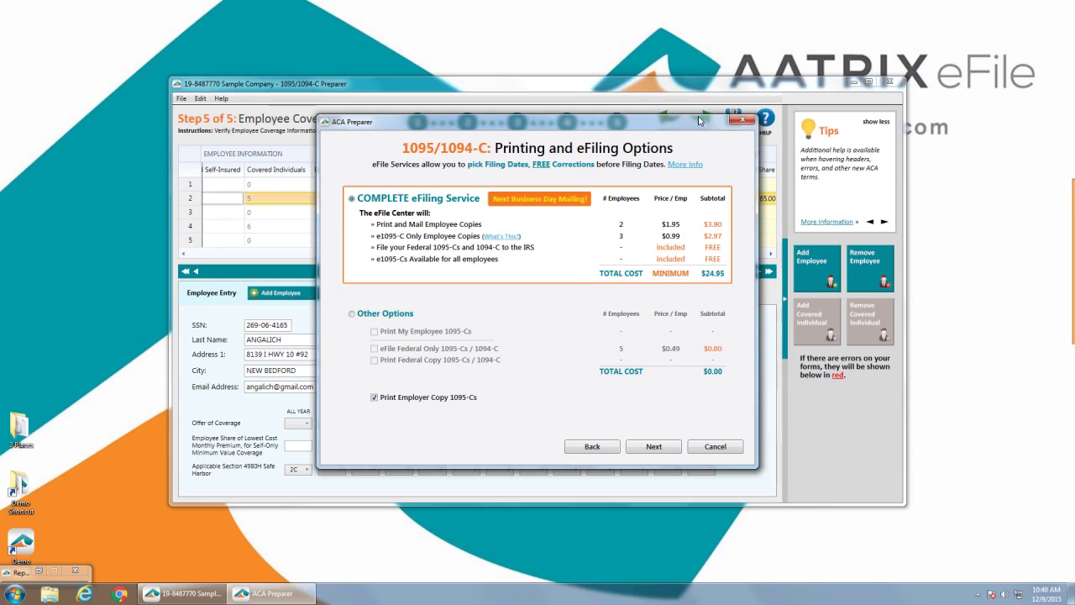
Choose the COMPLETE eFiling Service with printed Employer Copy 1095-Cs, include a CD Archive, and open the forms for review.
left_click(654, 447)
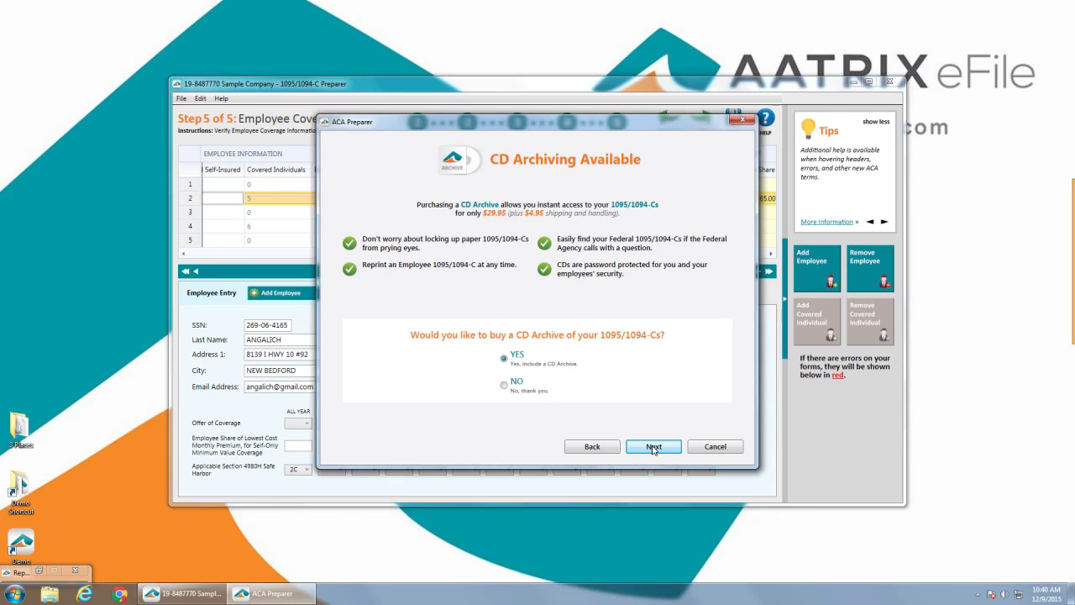
left_click(654, 448)
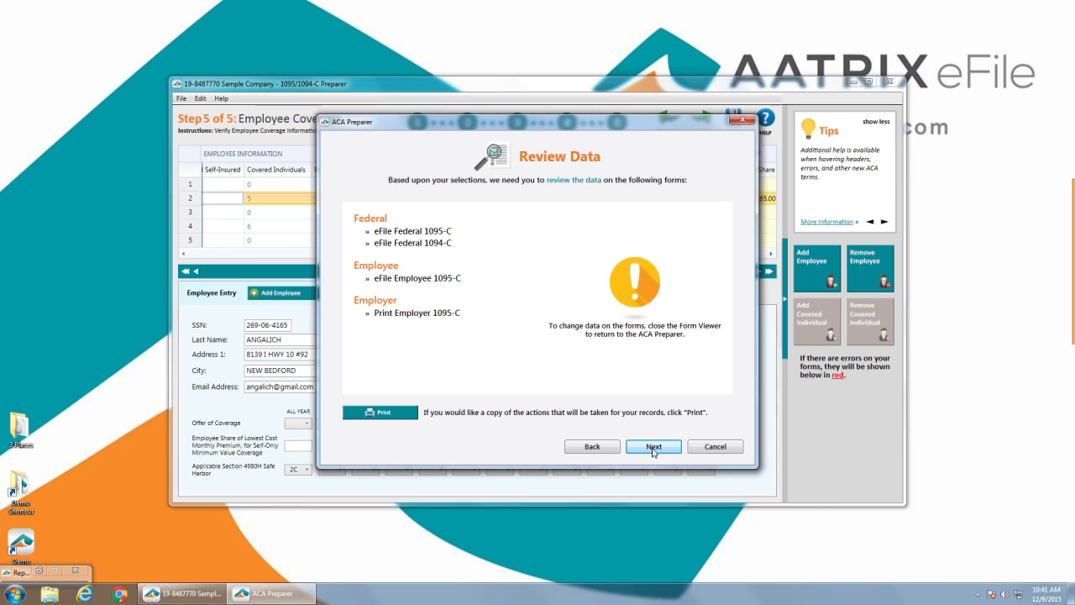
left_click(654, 450)
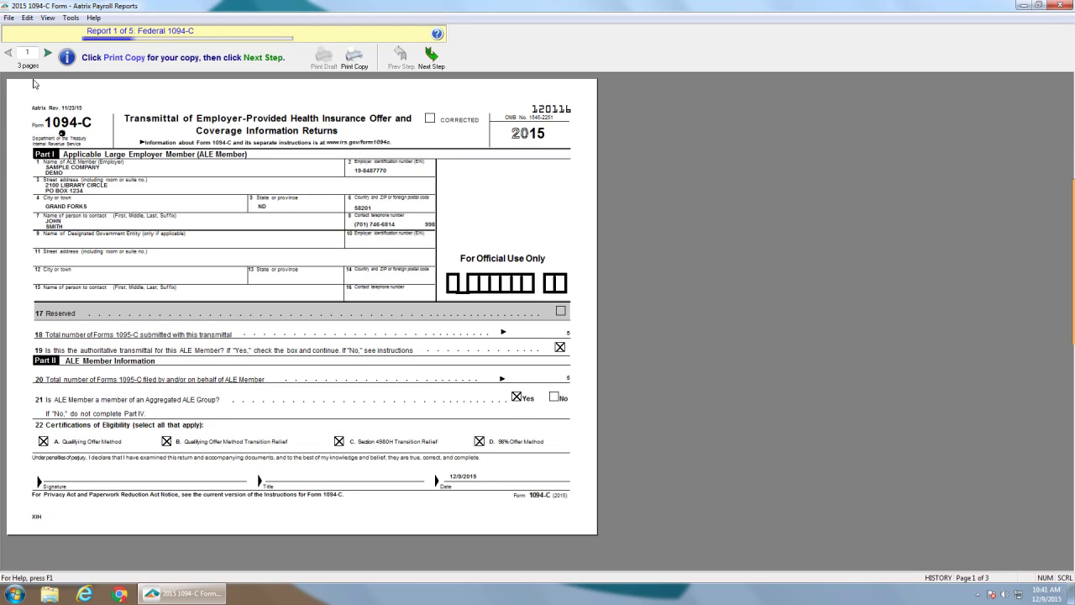
Review all pages of the Federal 1094-C and move to the following report without printing it.
left_click(49, 54)
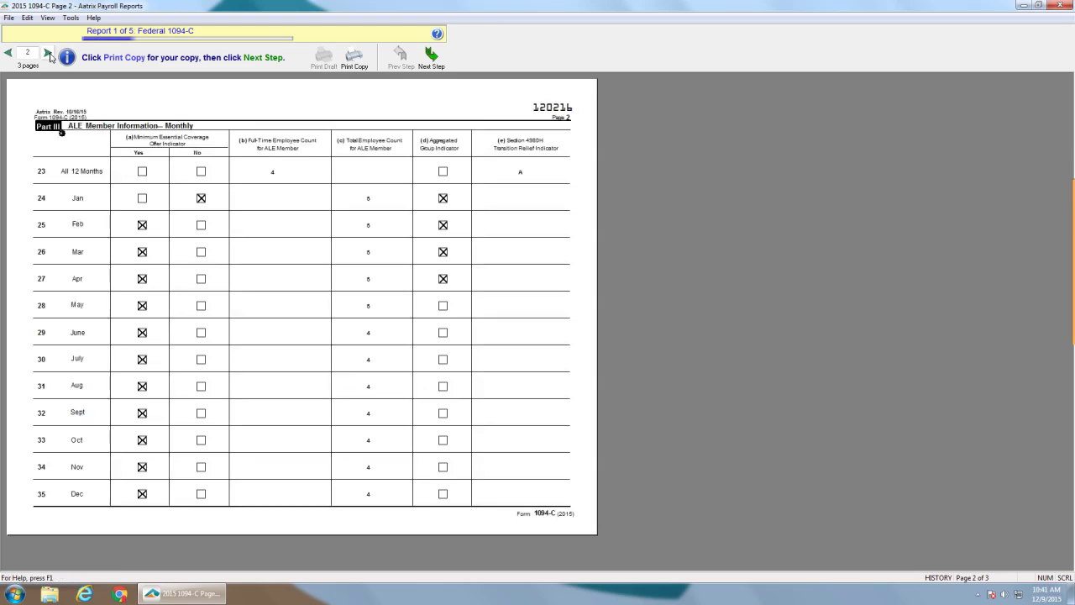
left_click(48, 53)
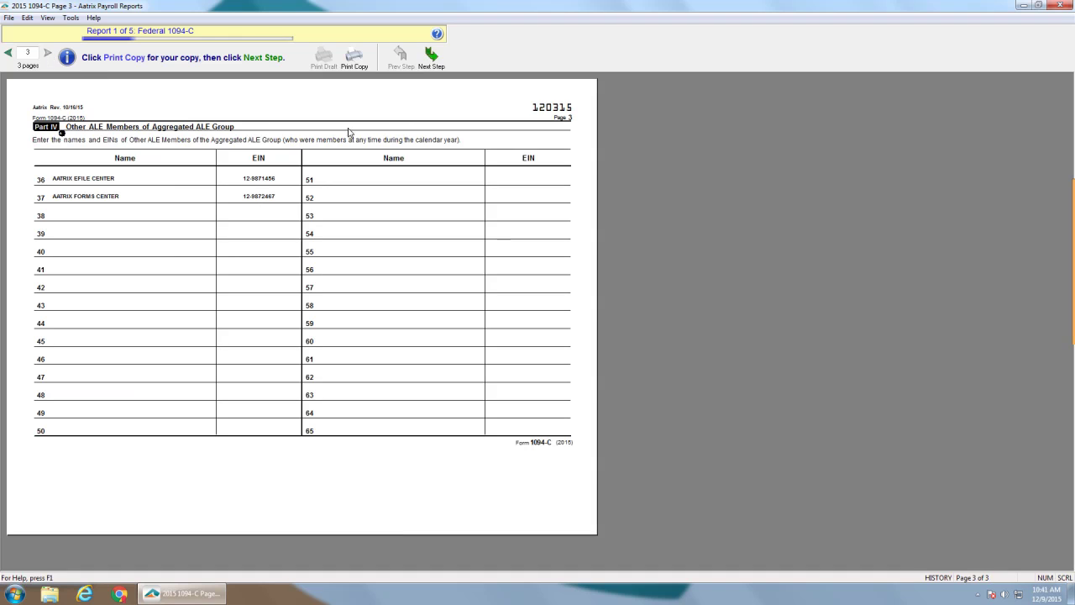
left_click(431, 57)
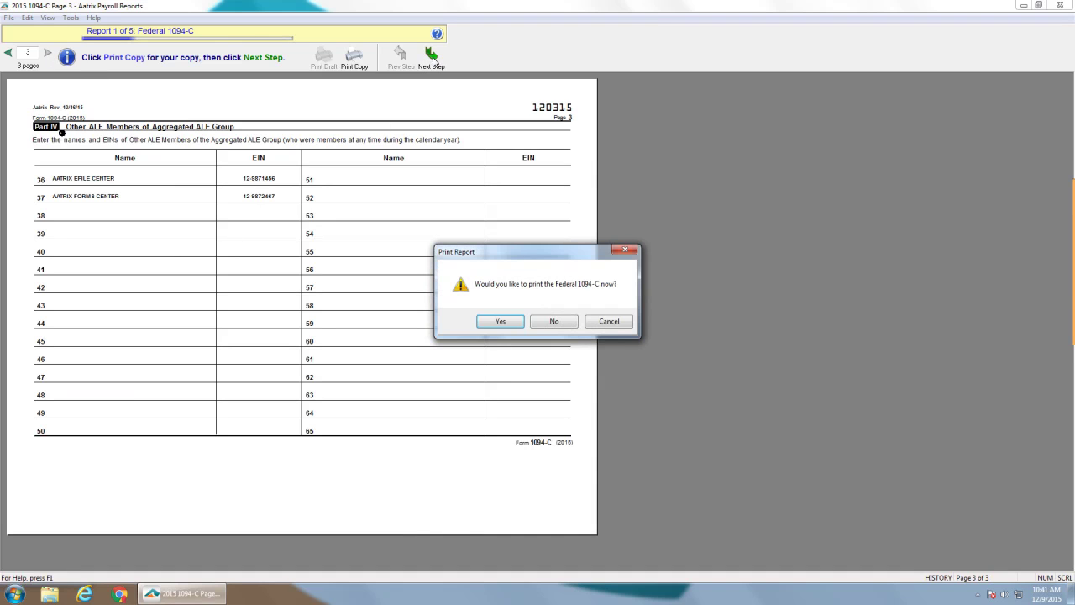
left_click(558, 322)
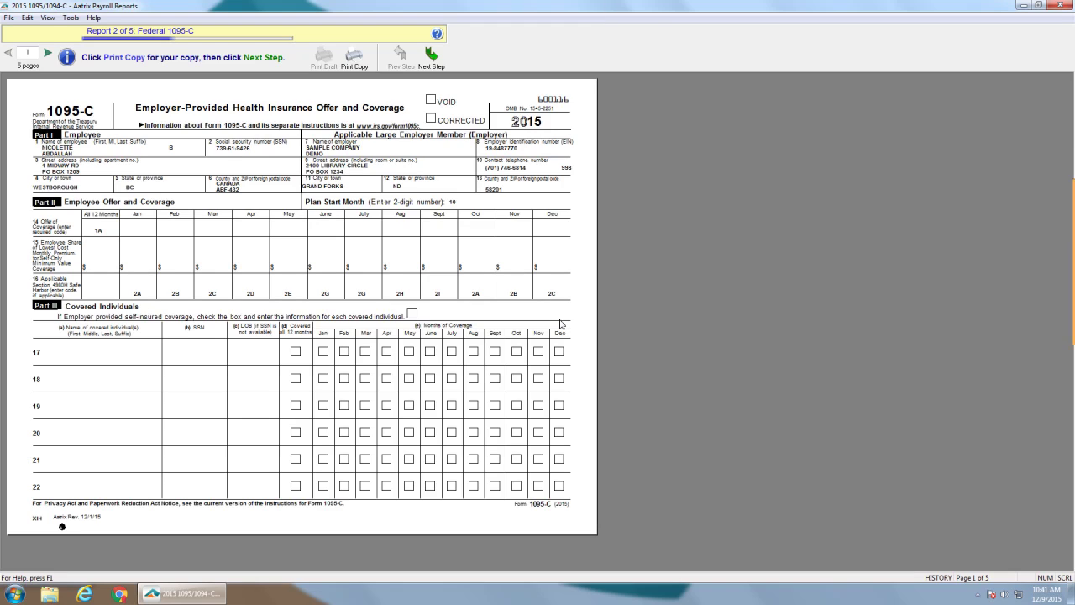
Review the first three pages of the Federal 1095-C report and move on without printing it.
left_click(48, 56)
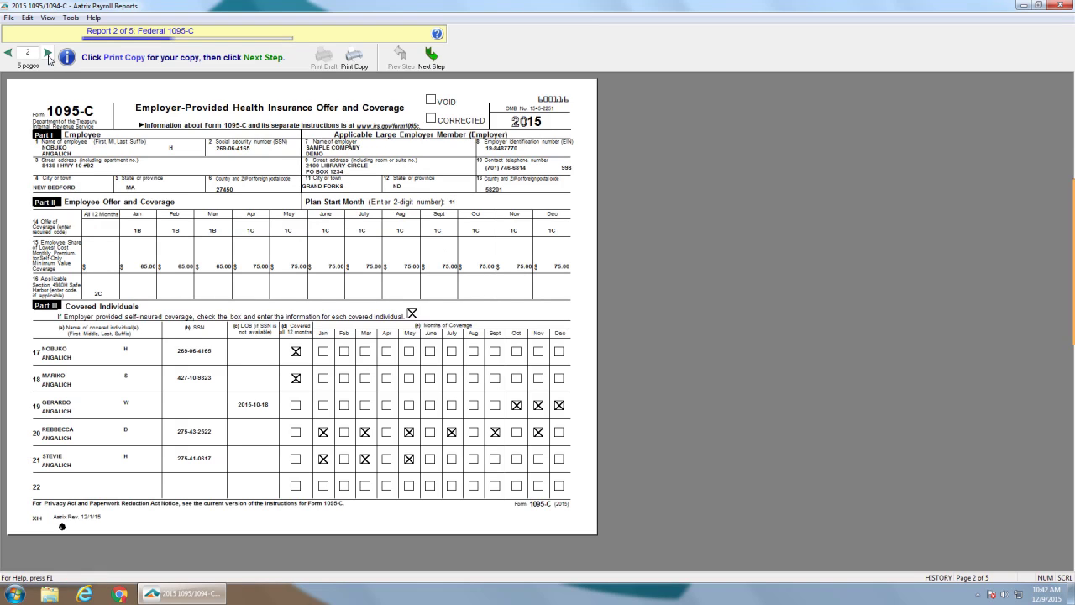
left_click(48, 55)
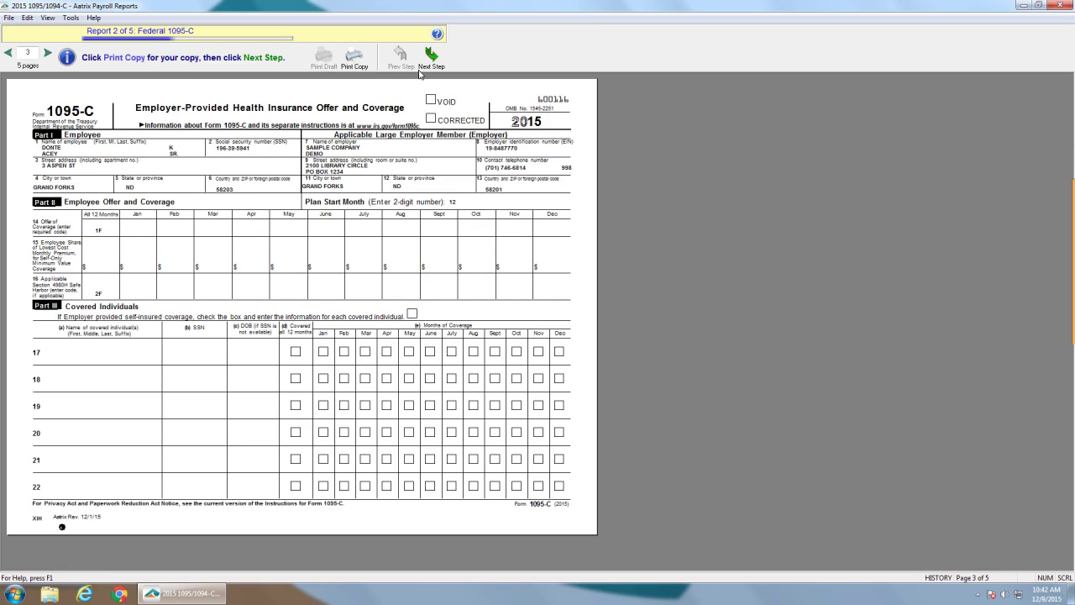
left_click(432, 57)
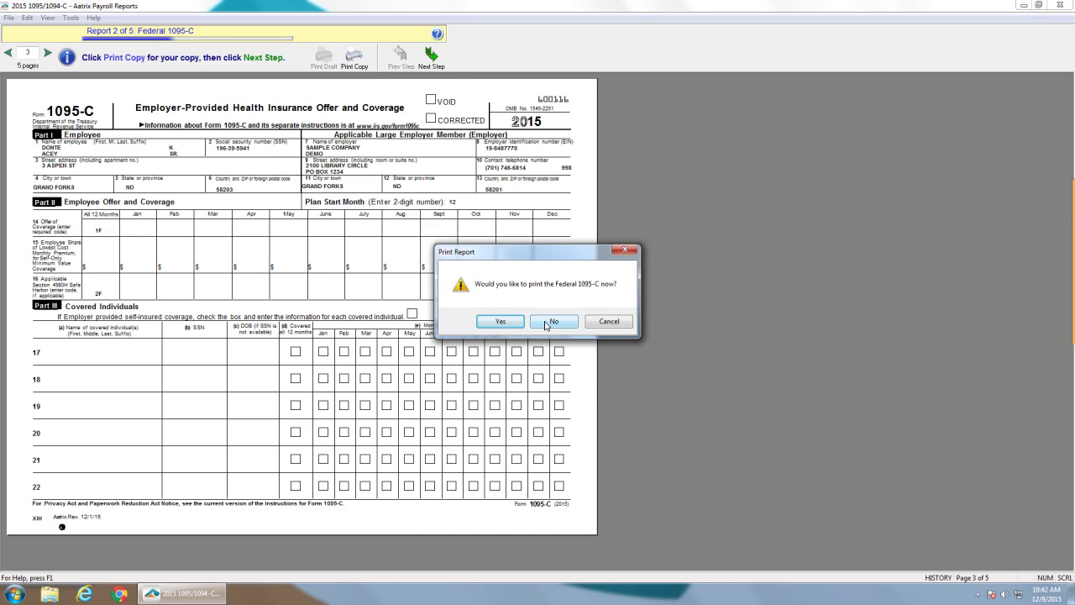
left_click(546, 323)
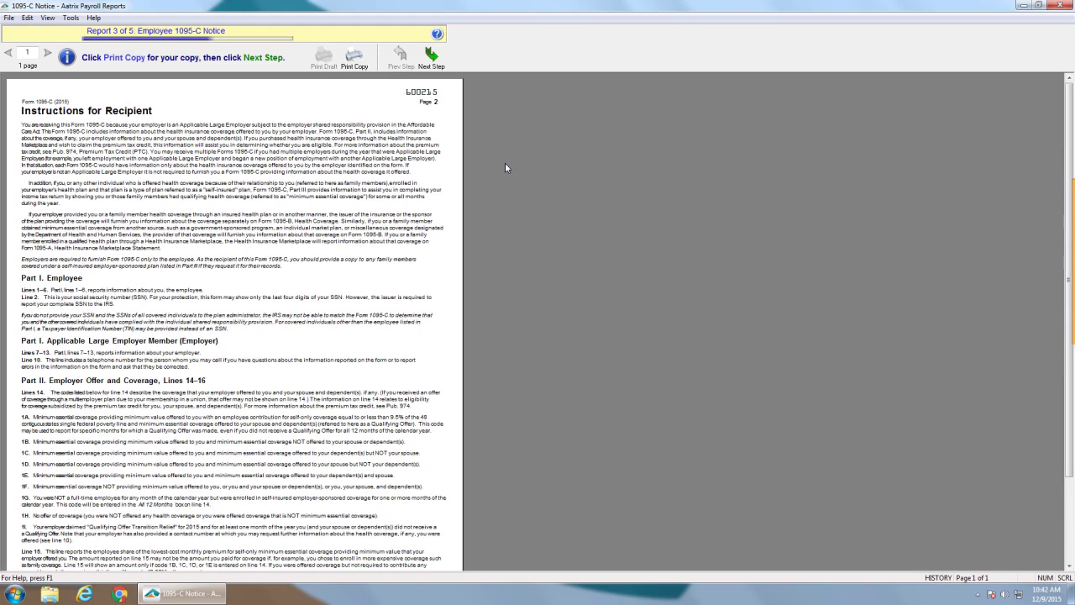
Go through the Employee 1095-C Notice, Employer 1095-C and Employee 1095-C reports, finishing the review without printing the Employee 1095-C.
left_click(432, 57)
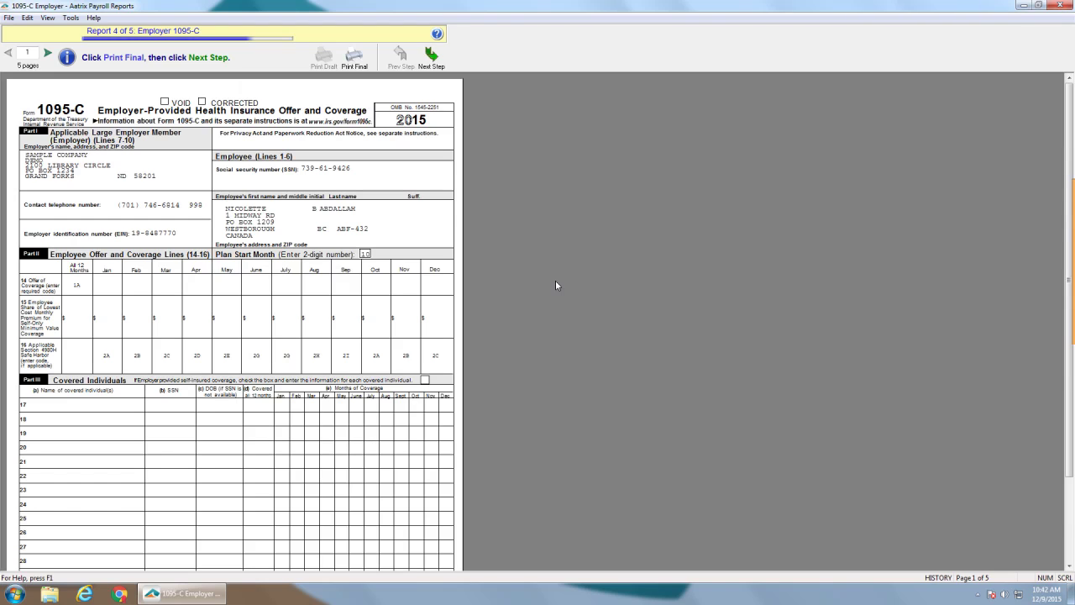
left_click(432, 57)
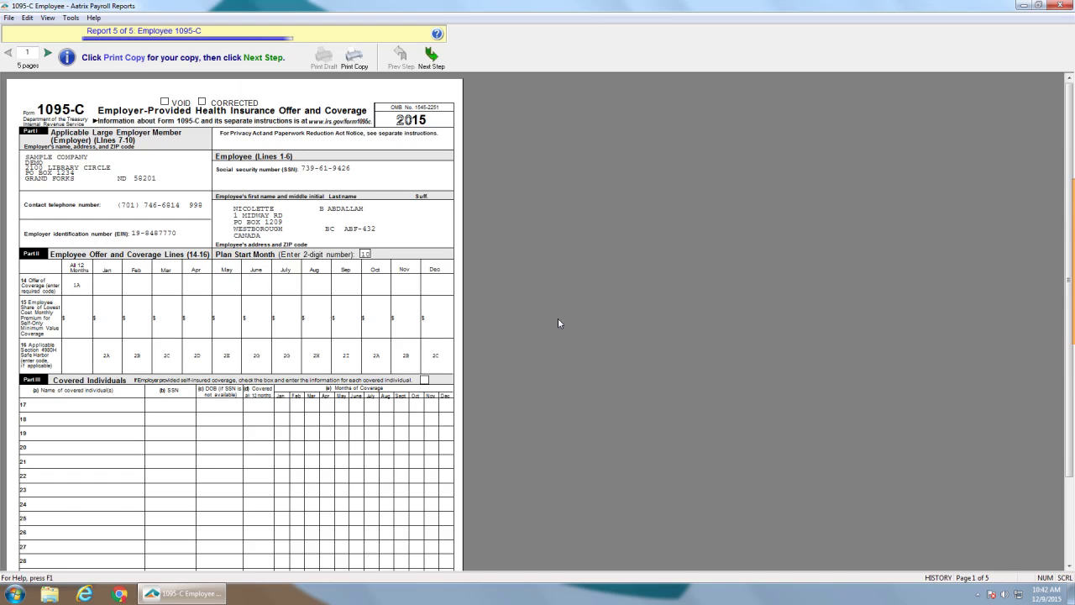
left_click(47, 54)
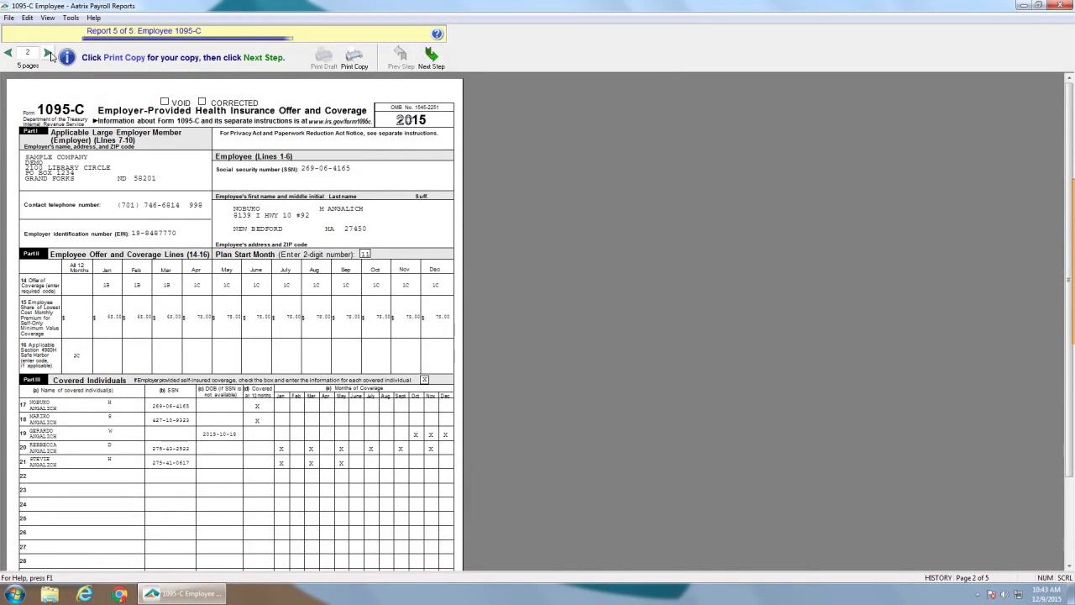
left_click(49, 54)
left_click(431, 57)
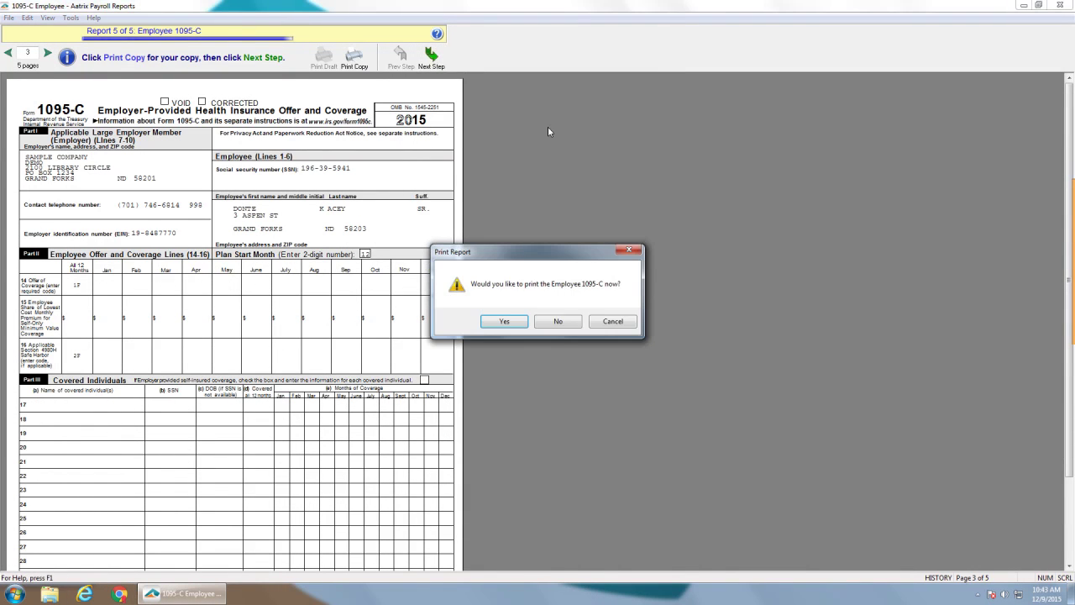
left_click(558, 322)
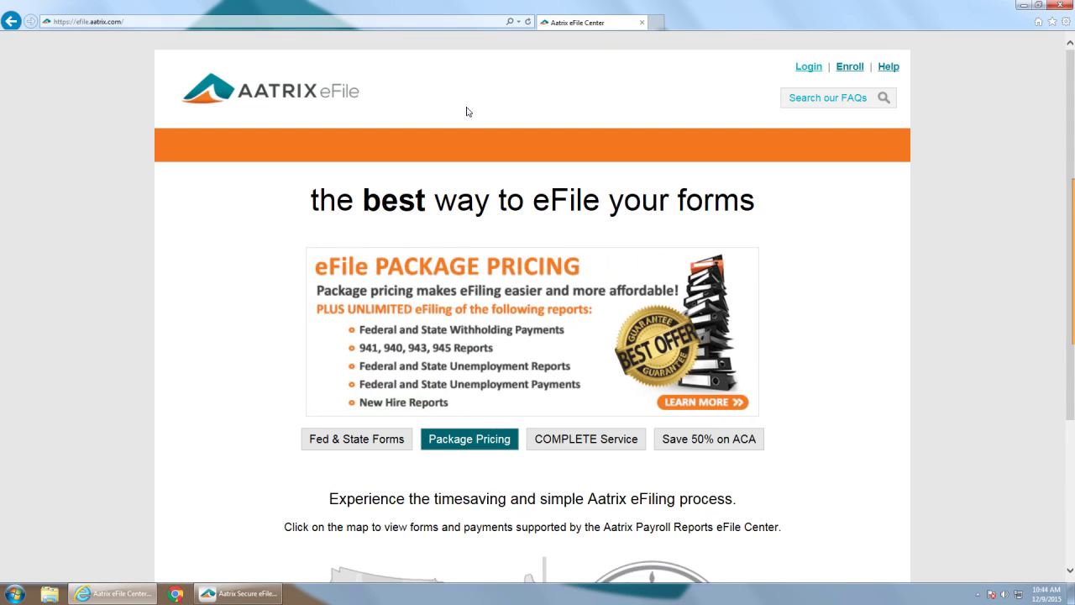
Open the enrollment page of the Aatrix eFile Center website.
left_click(850, 67)
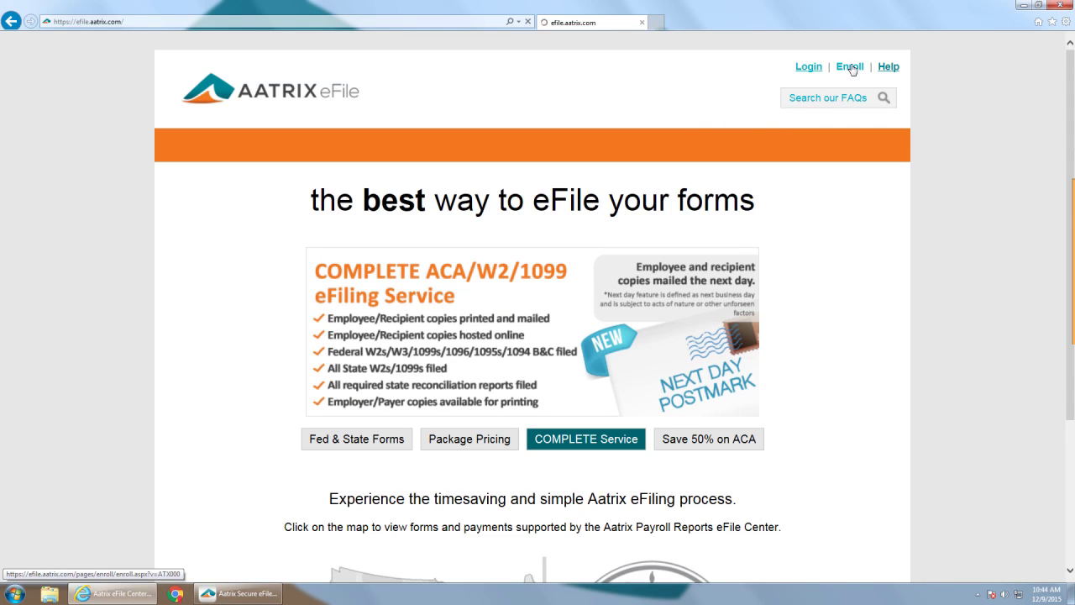